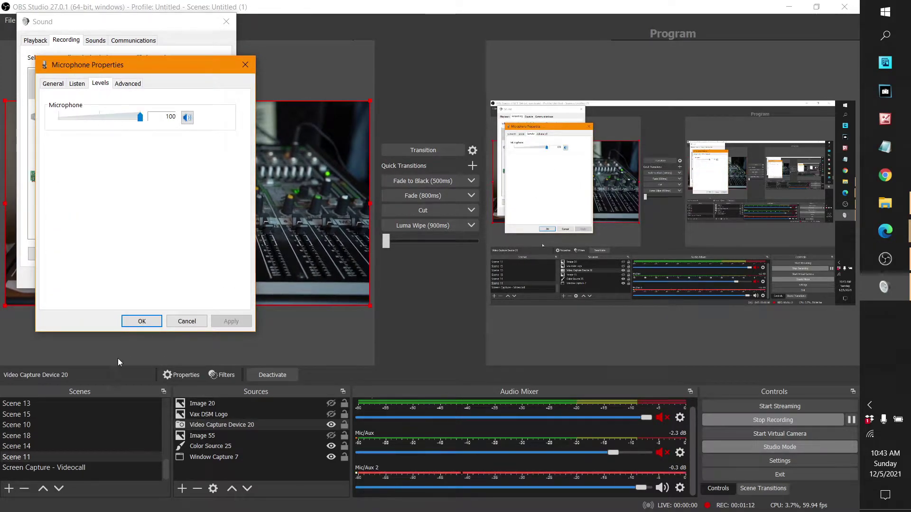
Close Microphone Properties keeping its level, and lower Mic/Aux 2 to about -6.4 dB.
{"action": "left_click", "coordinate": [138, 321]}
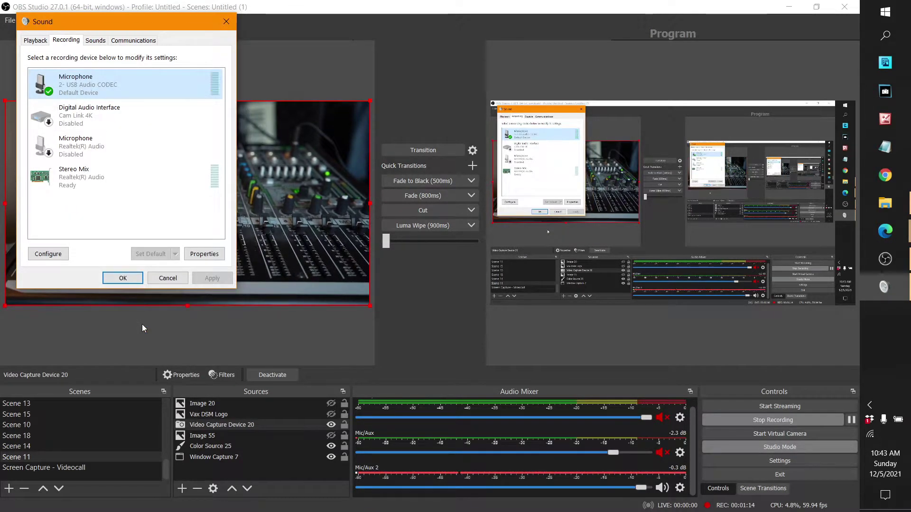
{"action": "left_click_drag", "start_coordinate": [641, 487], "coordinate": [573, 494]}
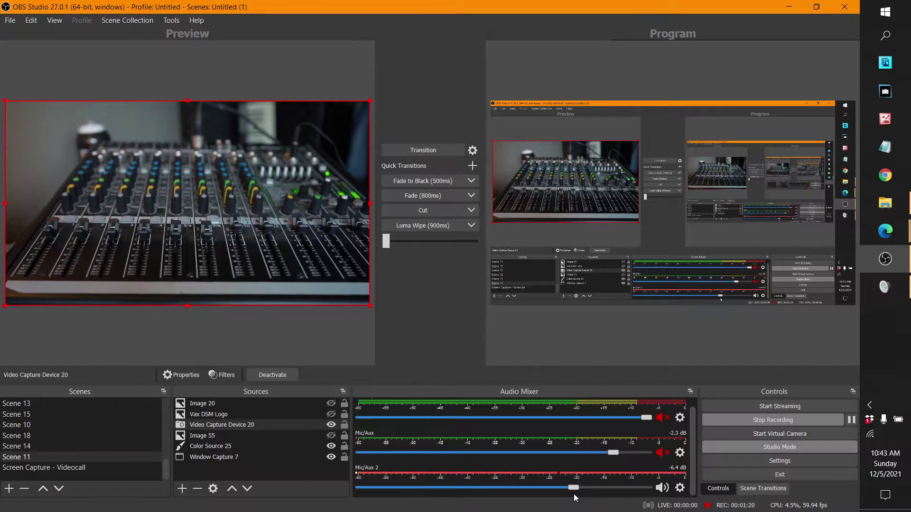
Drag the Mic/Aux 2 fader further down toward about -11 dB.
{"action": "left_click_drag", "start_coordinate": [574, 493], "coordinate": [539, 488]}
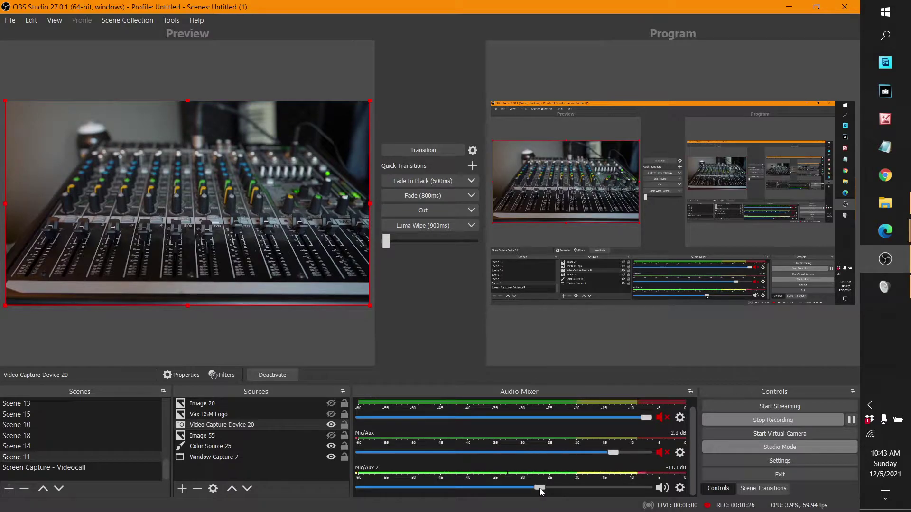
{"action": "left_click", "coordinate": [427, 196]}
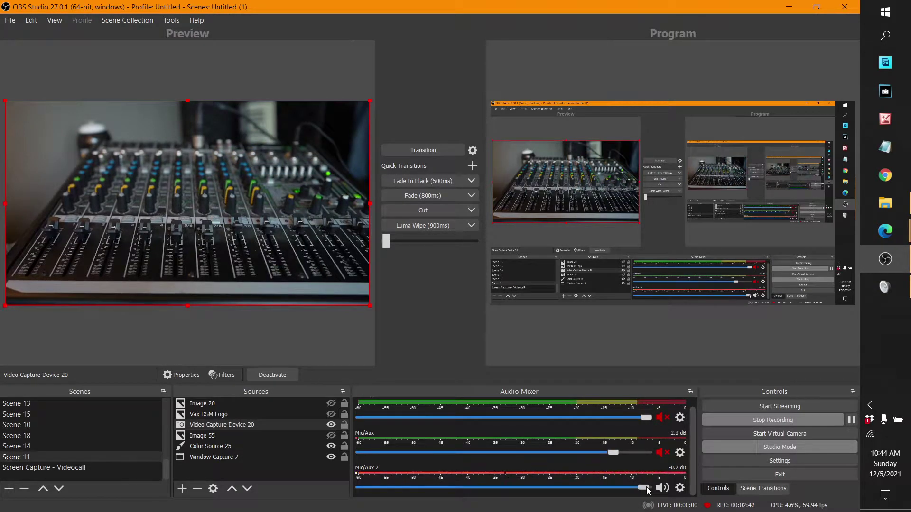
Set Mic/Aux 2 to -11.6 dB and bring the Windows recording devices list back up.
{"action": "left_click_drag", "start_coordinate": [648, 491], "coordinate": [560, 511]}
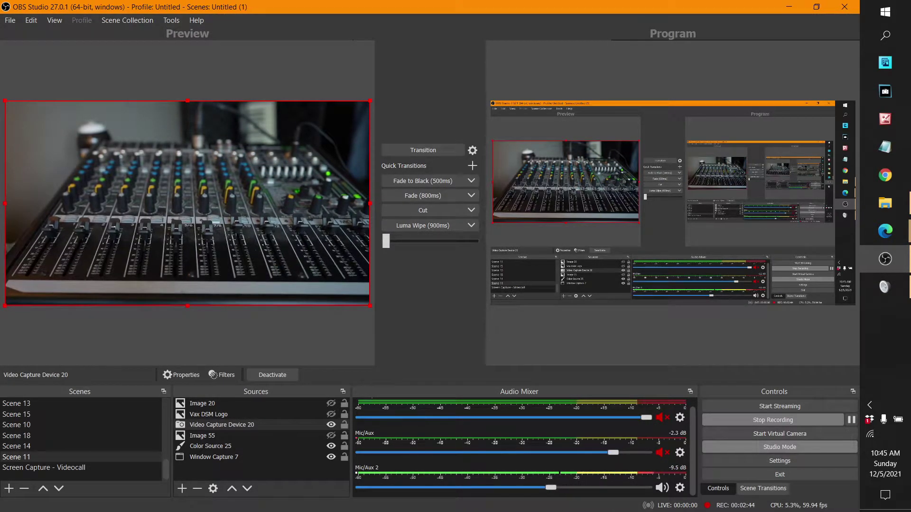
{"action": "left_click_drag", "start_coordinate": [539, 491], "coordinate": [536, 492]}
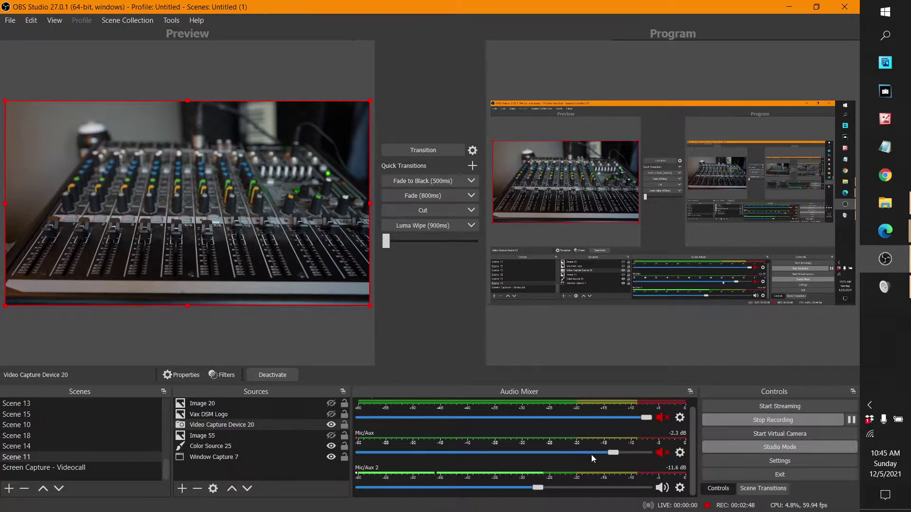
{"action": "left_click", "coordinate": [885, 287]}
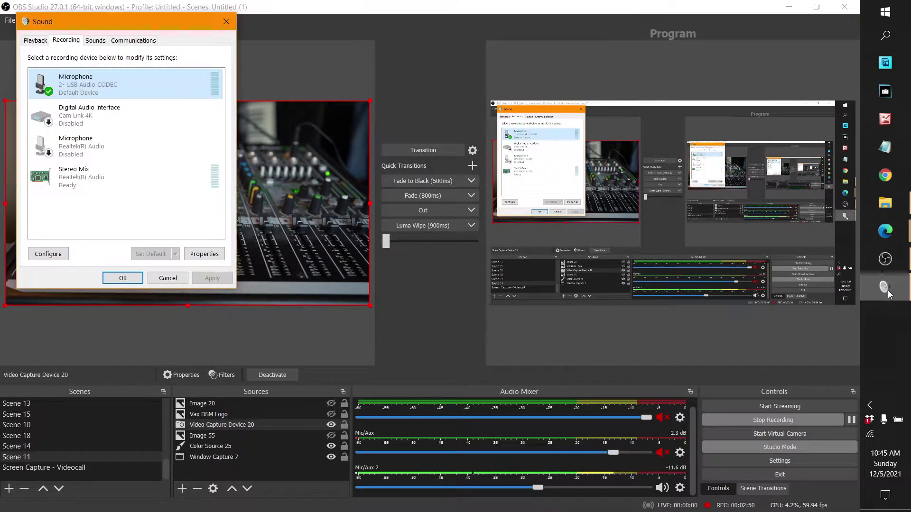
Close the Sound dialog and search Windows for 'control'.
{"action": "left_click", "coordinate": [226, 18]}
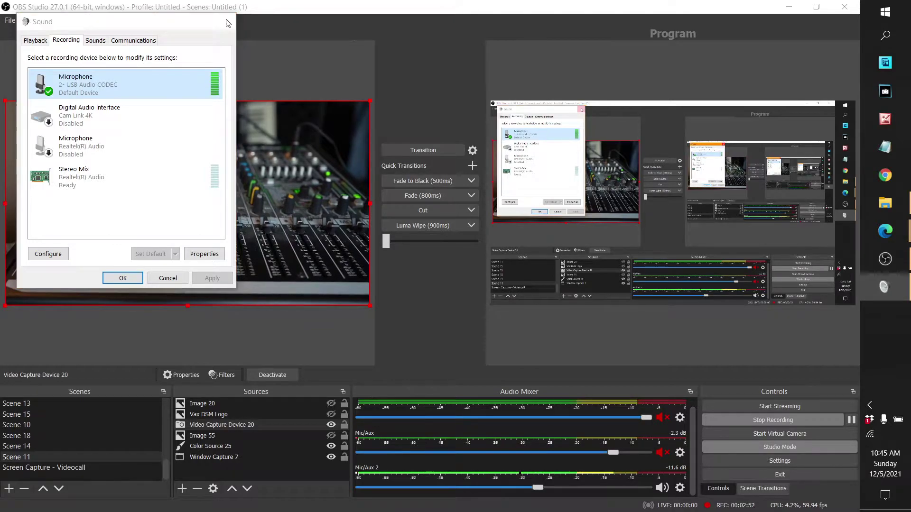
{"action": "left_click", "coordinate": [898, 36]}
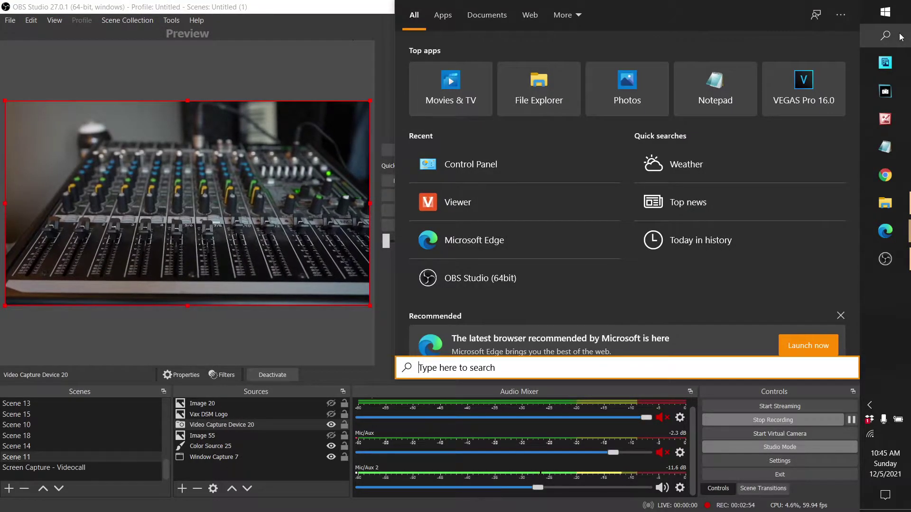
{"action": "type", "text": "control"}
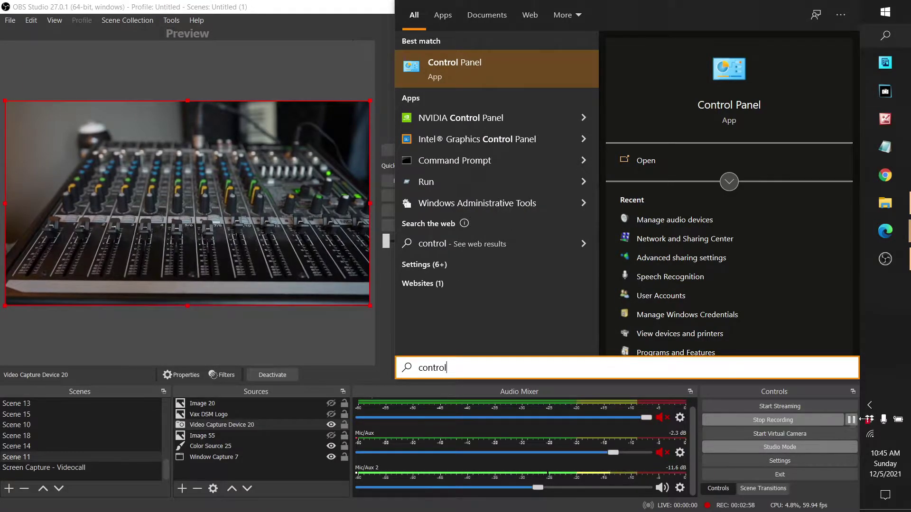
Check the speaker's sound options, then search 'control' again and launch Control Panel.
{"action": "left_click", "coordinate": [869, 405]}
{"action": "right_click", "coordinate": [778, 430]}
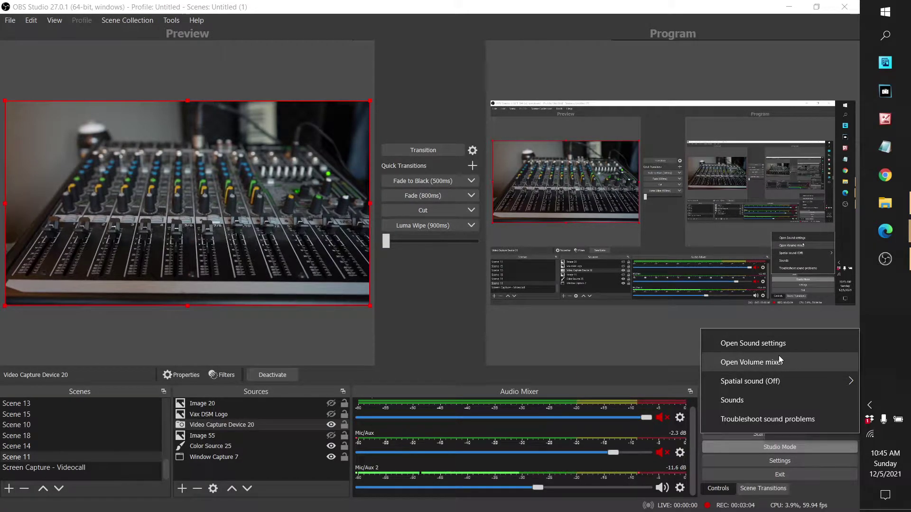
{"action": "left_click", "coordinate": [903, 40]}
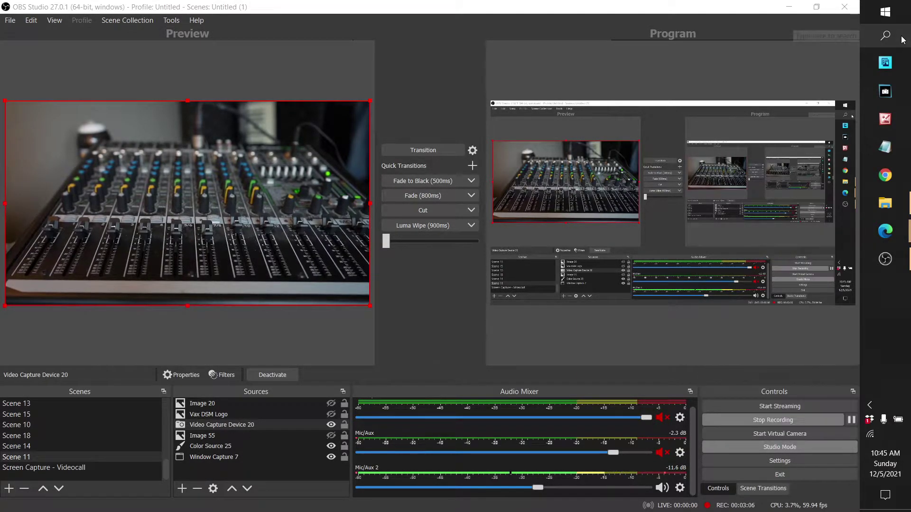
{"action": "type", "text": "control"}
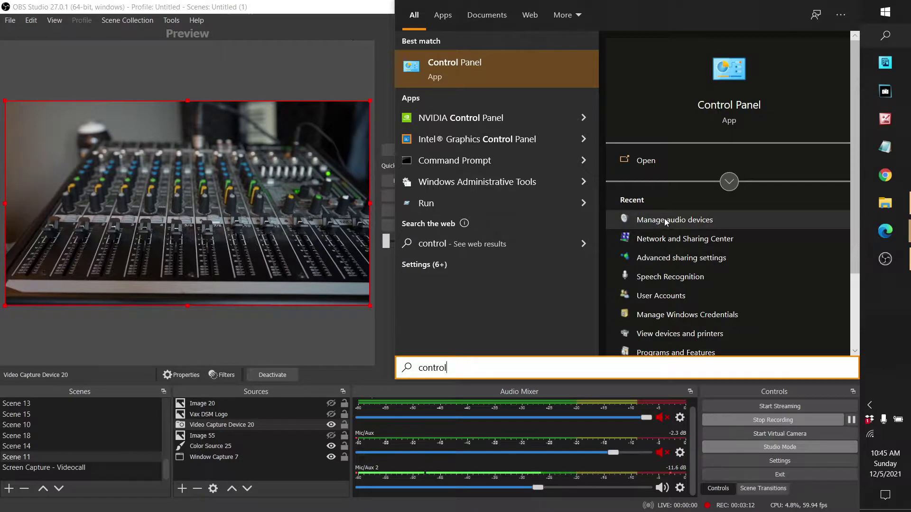
{"action": "left_click", "coordinate": [497, 67]}
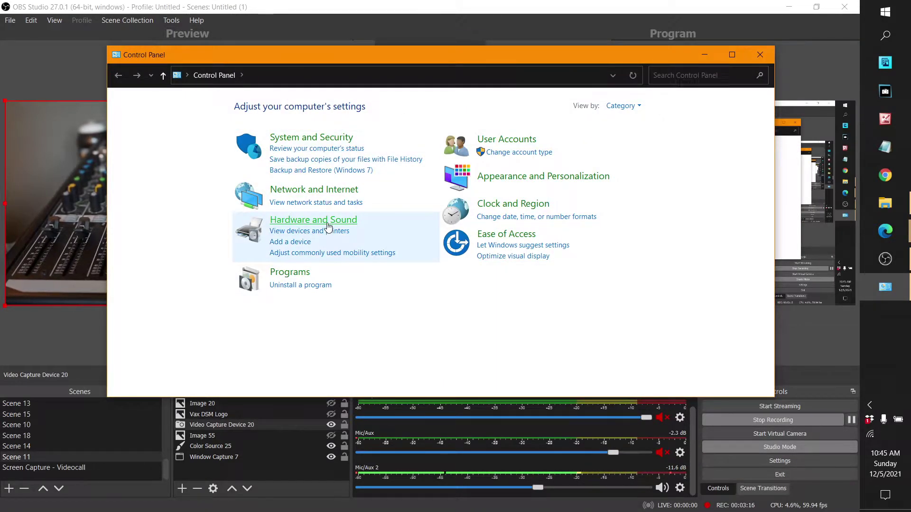
Go to Hardware and Sound and open the Sound devices dialog, centred on screen.
{"action": "left_click", "coordinate": [322, 221]}
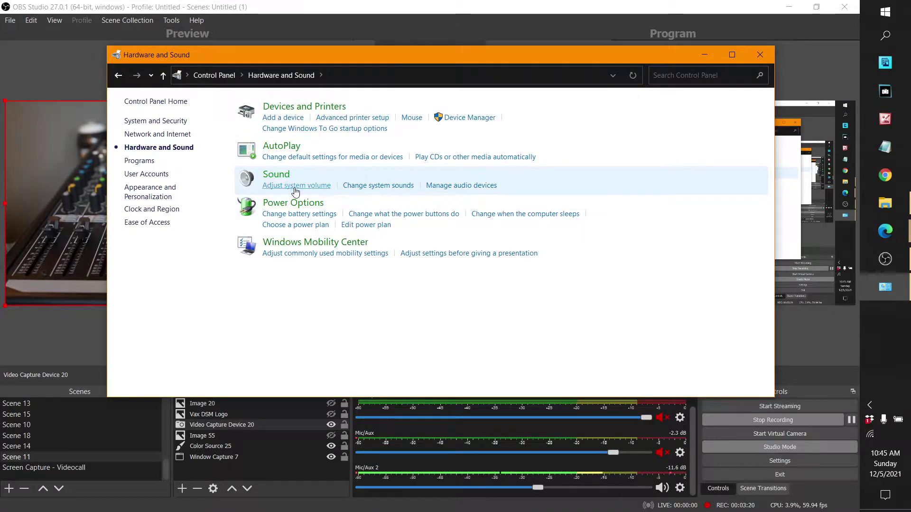
{"action": "left_click", "coordinate": [452, 190]}
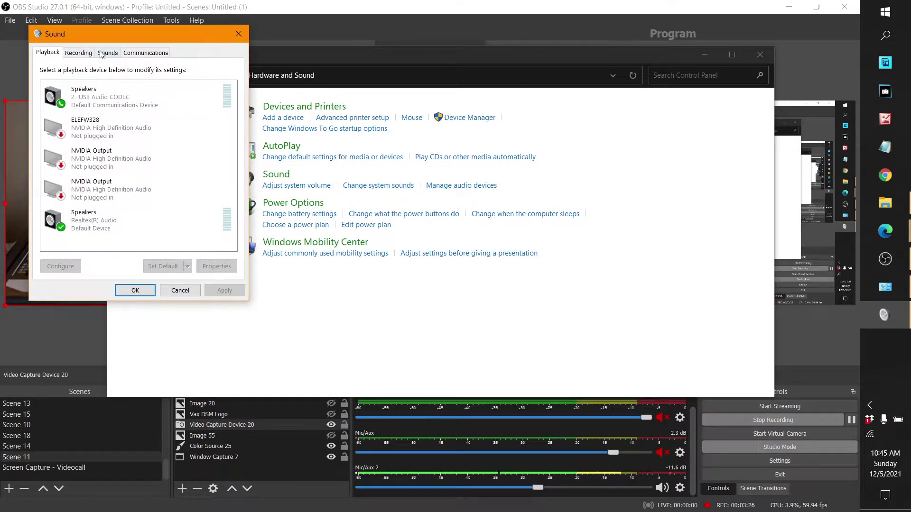
{"action": "left_click_drag", "start_coordinate": [117, 35], "coordinate": [445, 96]}
Bring the Sound dialog to the front, show Recording, and open the USB microphone's menu.
{"action": "left_click", "coordinate": [885, 259]}
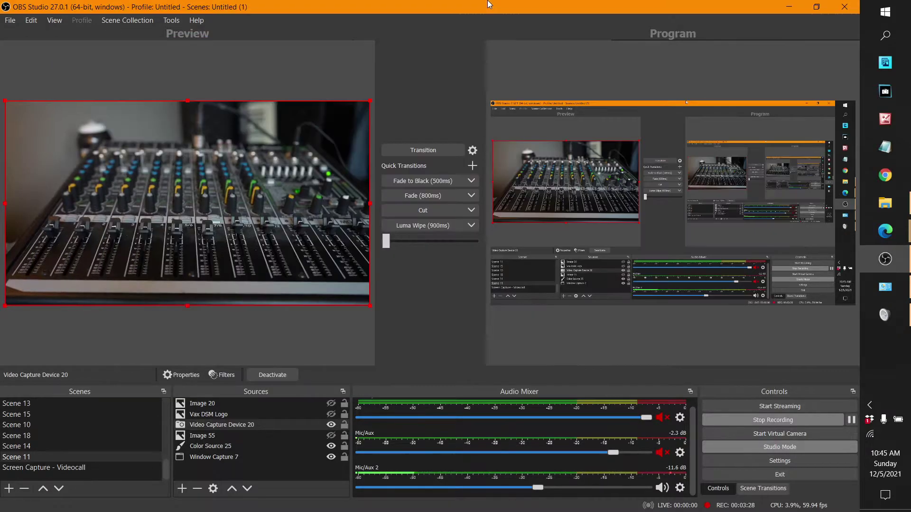
{"action": "left_click", "coordinate": [885, 315]}
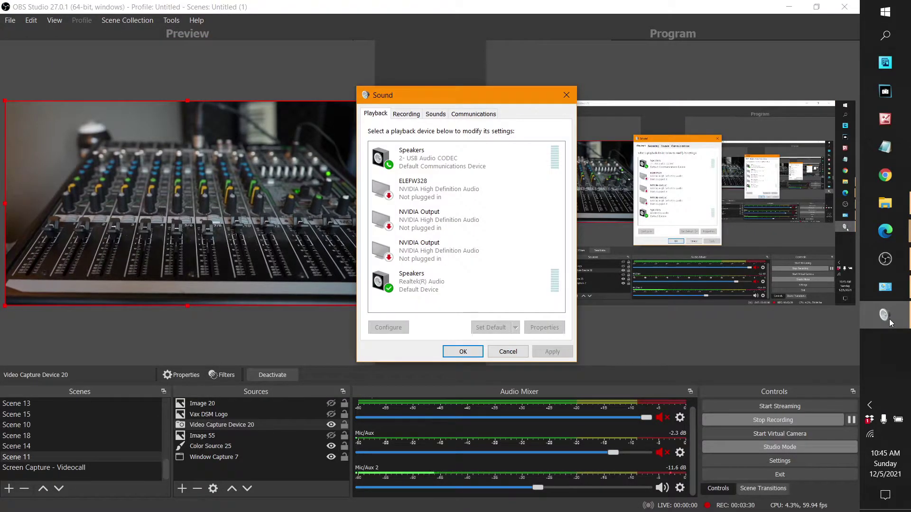
{"action": "left_click", "coordinate": [899, 292]}
{"action": "left_click", "coordinate": [884, 315]}
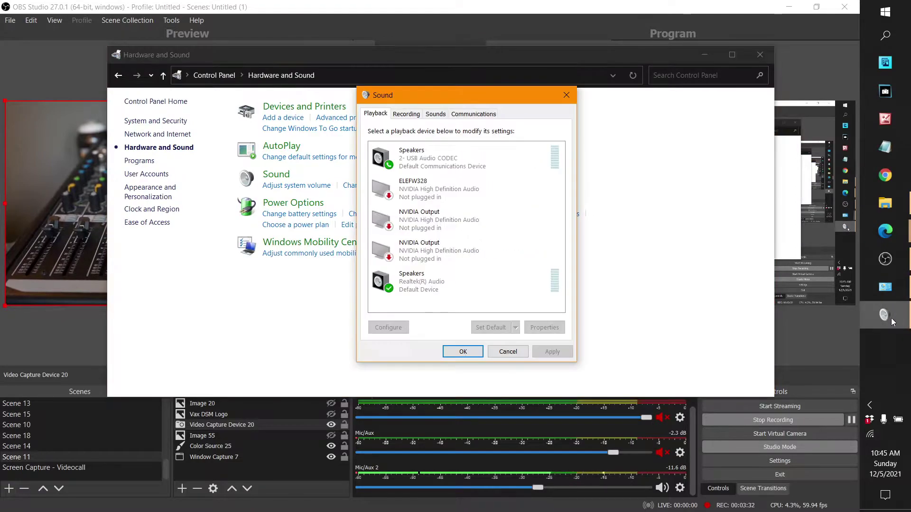
{"action": "left_click", "coordinate": [411, 116]}
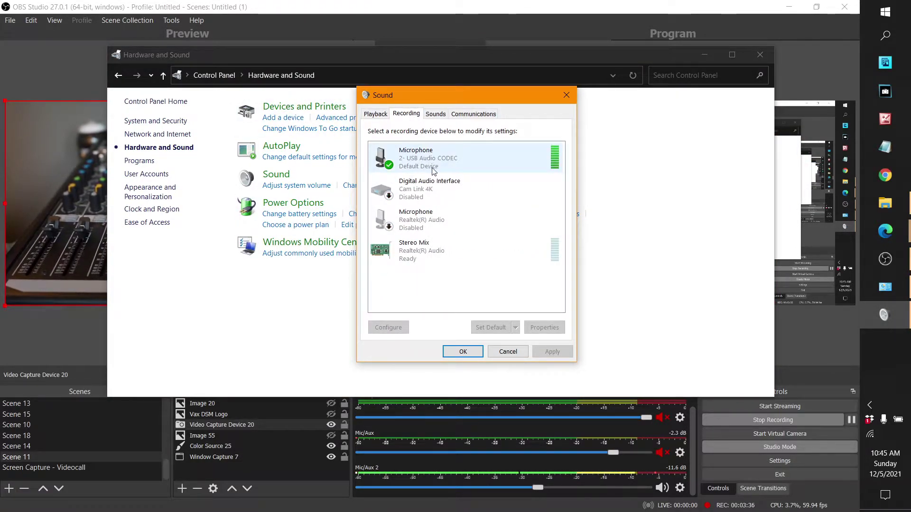
{"action": "right_click", "coordinate": [464, 163]}
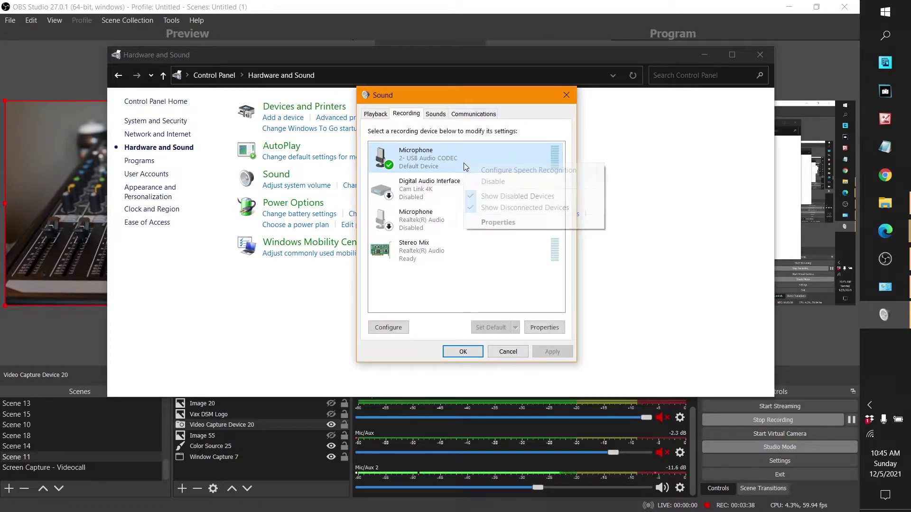
Apply a USB microphone level of 55, close both Sound dialogs, and raise Mic/Aux 2 to full.
{"action": "left_click", "coordinate": [505, 225]}
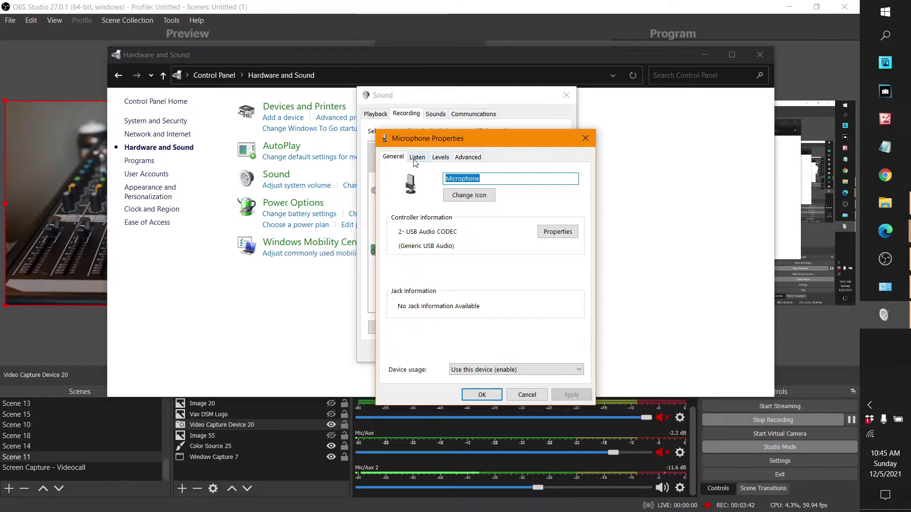
{"action": "left_click", "coordinate": [441, 158]}
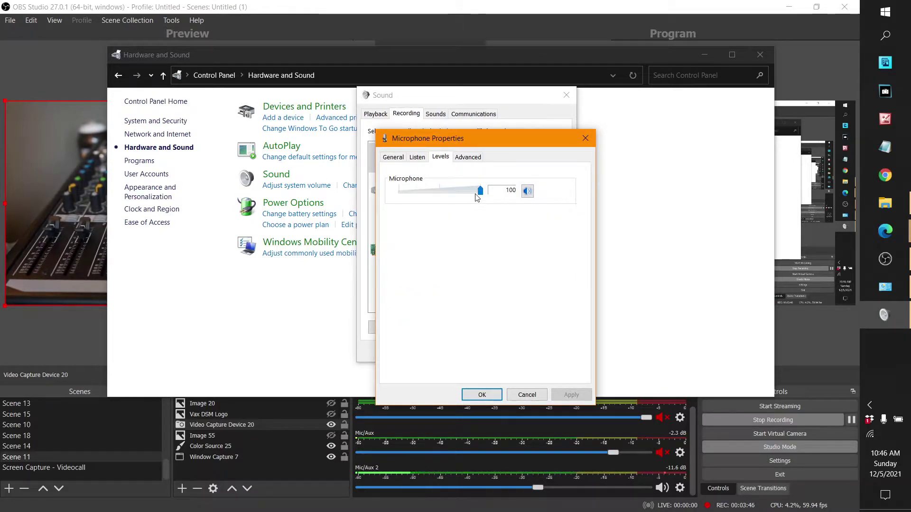
{"action": "left_click_drag", "start_coordinate": [464, 195], "coordinate": [459, 194]}
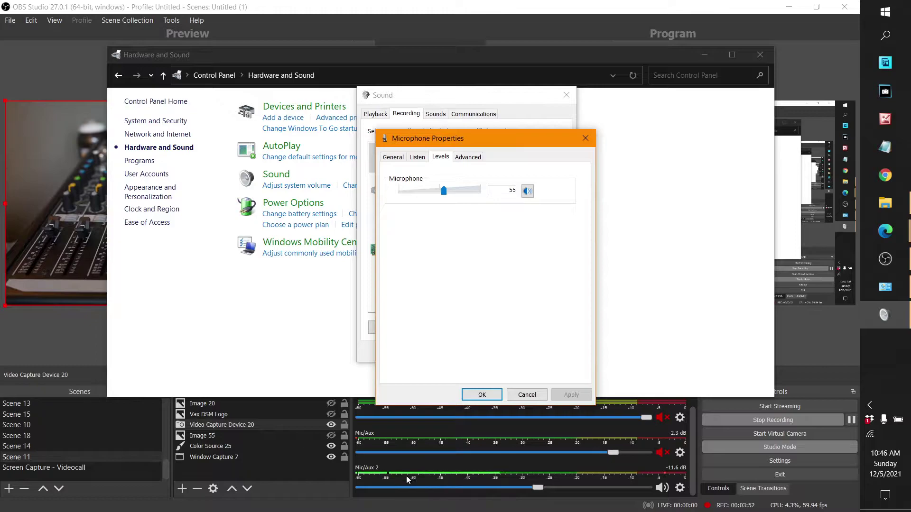
{"action": "left_click", "coordinate": [481, 395]}
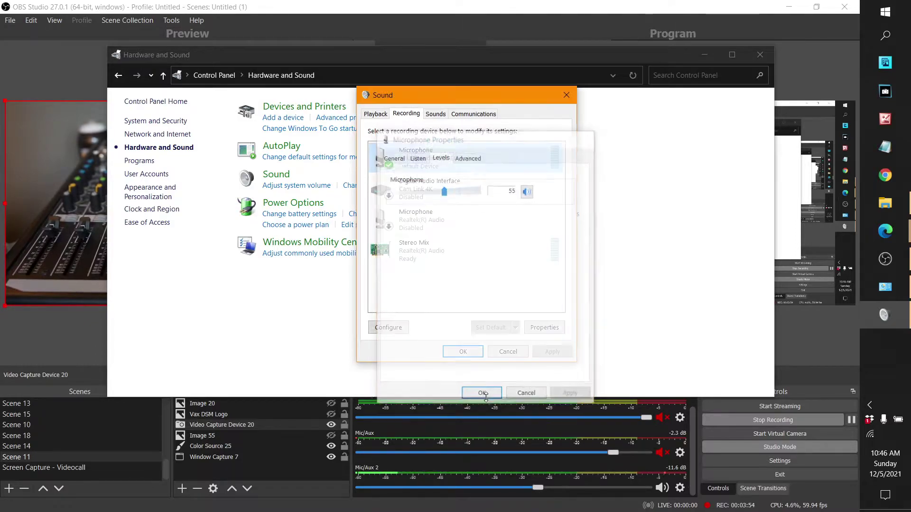
{"action": "left_click", "coordinate": [469, 354]}
{"action": "left_click_drag", "start_coordinate": [538, 488], "coordinate": [639, 489]}
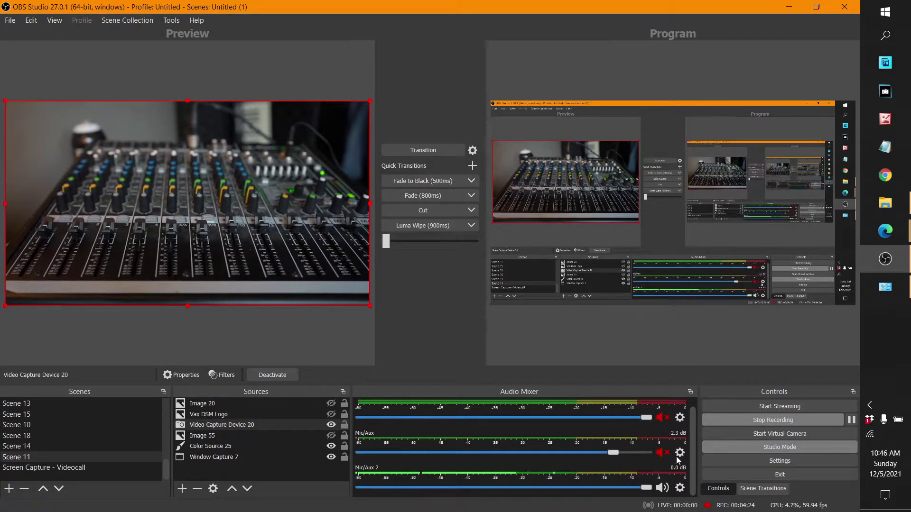
Open the Mic/Aux 2 audio options from its gear icon.
{"action": "left_click", "coordinate": [681, 489]}
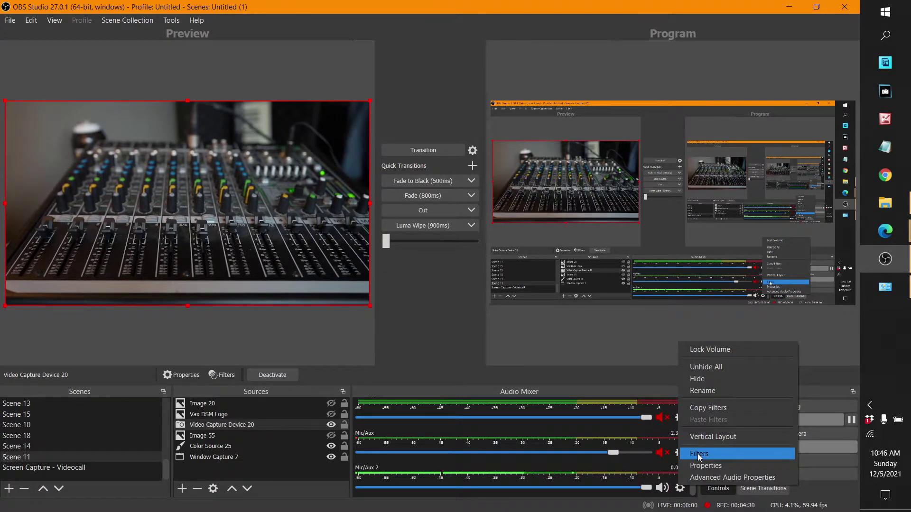
Confirm Mic/Aux 2 Properties use the USB audio device, then open its Filters window.
{"action": "left_click", "coordinate": [679, 492]}
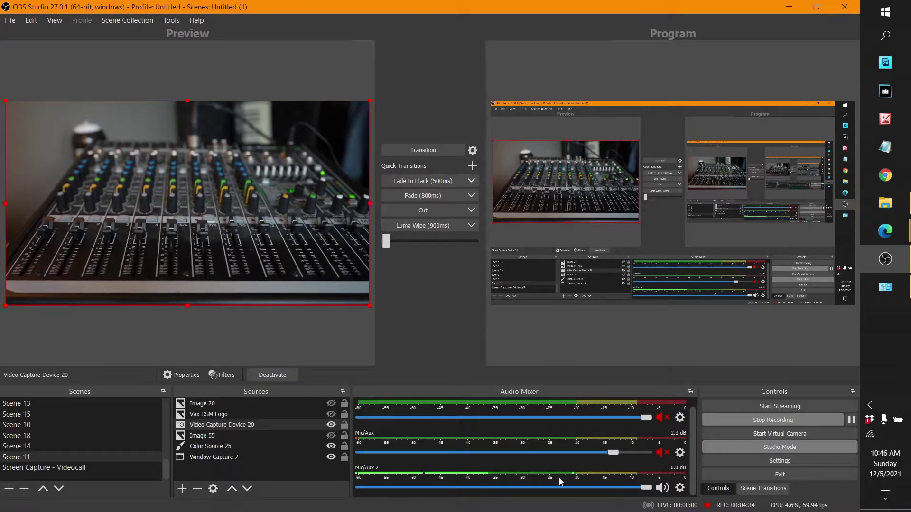
{"action": "left_click", "coordinate": [681, 487]}
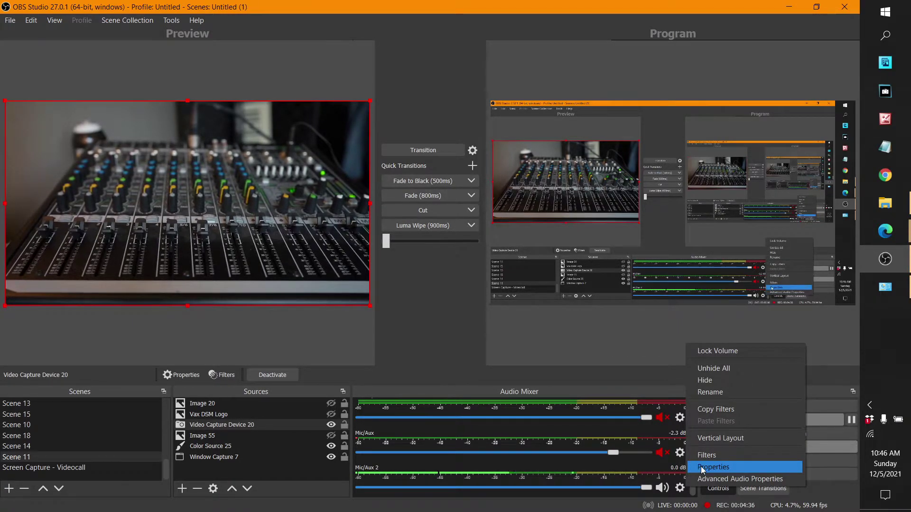
{"action": "left_click", "coordinate": [702, 467]}
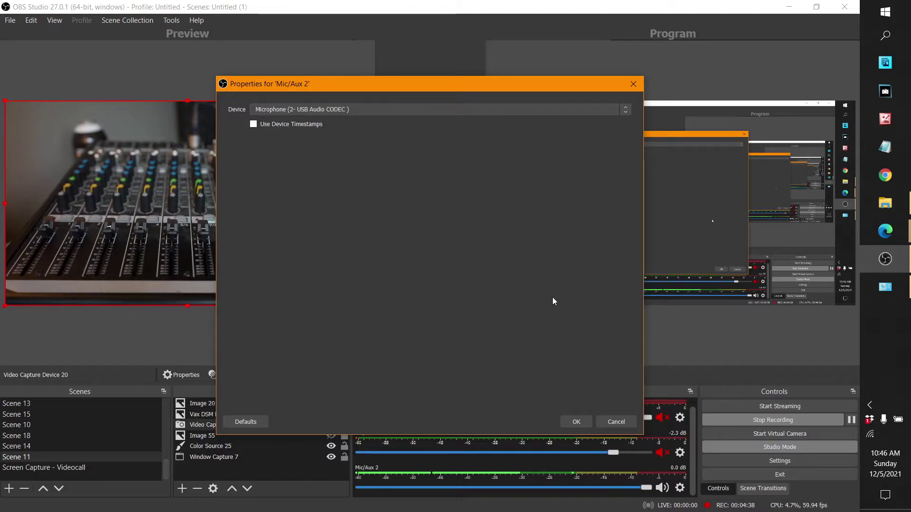
{"action": "left_click", "coordinate": [575, 422]}
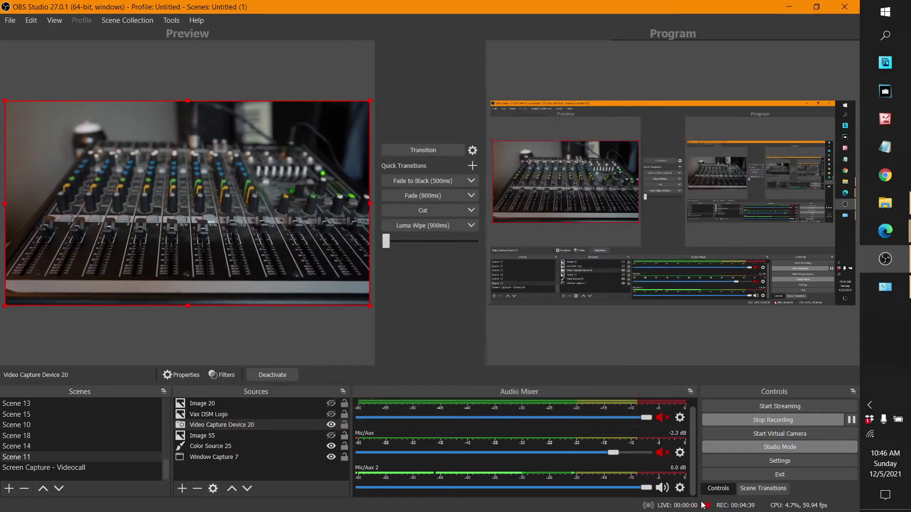
{"action": "left_click", "coordinate": [680, 487]}
{"action": "left_click", "coordinate": [701, 458]}
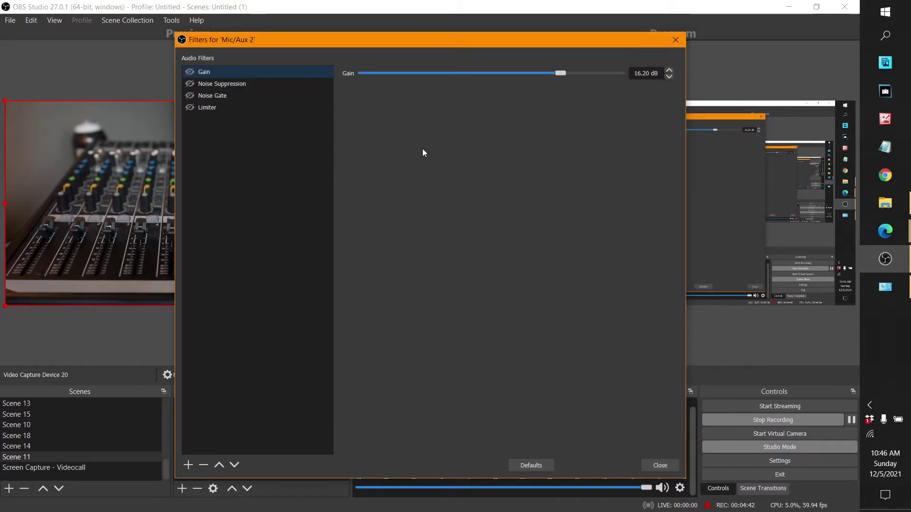
Enable Noise Suppression with the RNNoise method, then view the Limiter's -6.00 dB threshold settings.
{"action": "left_click", "coordinate": [189, 83]}
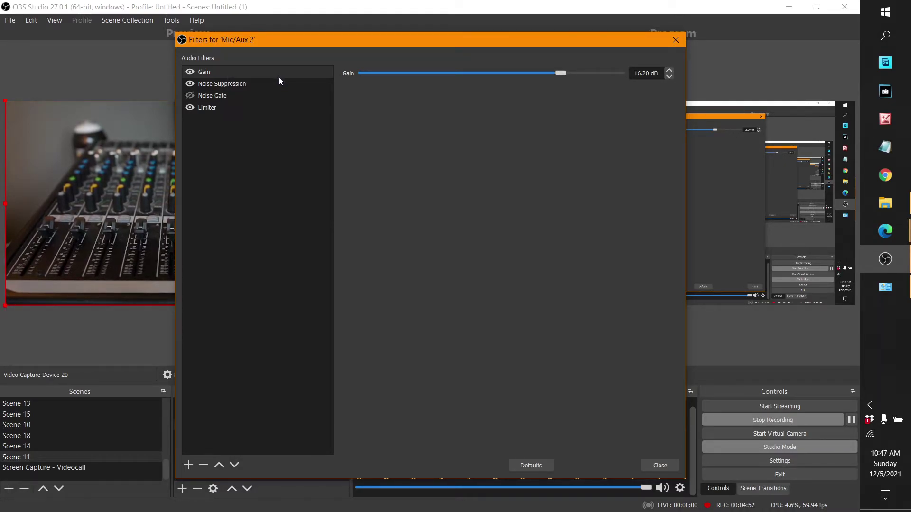
{"action": "left_click", "coordinate": [266, 86]}
{"action": "left_click", "coordinate": [399, 74]}
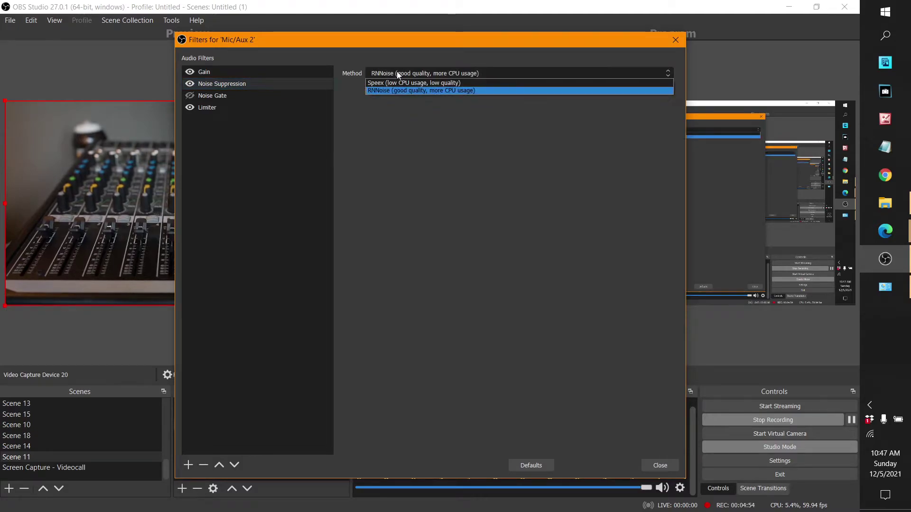
{"action": "left_click", "coordinate": [397, 74]}
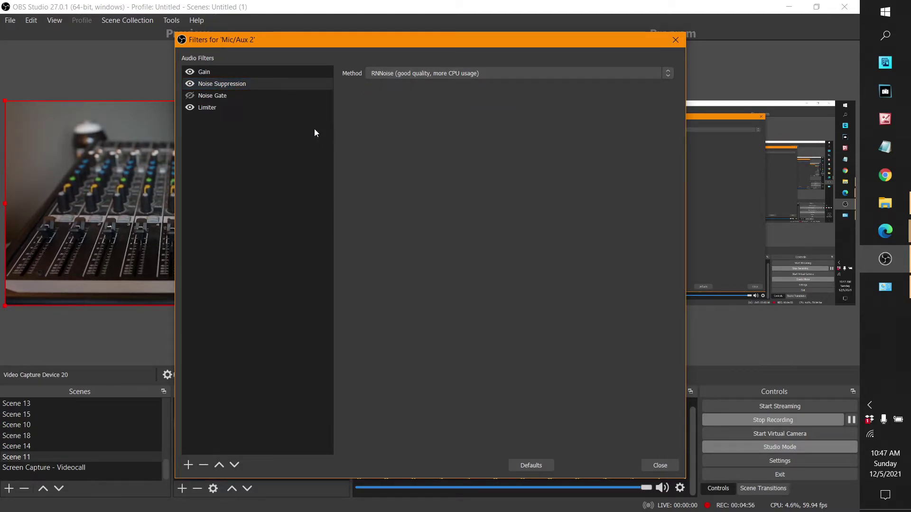
{"action": "left_click", "coordinate": [398, 74]}
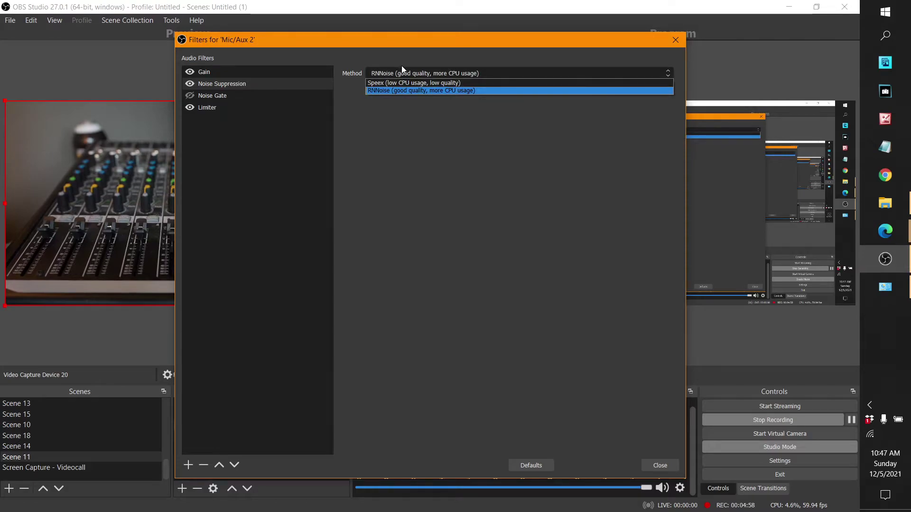
{"action": "left_click", "coordinate": [394, 75]}
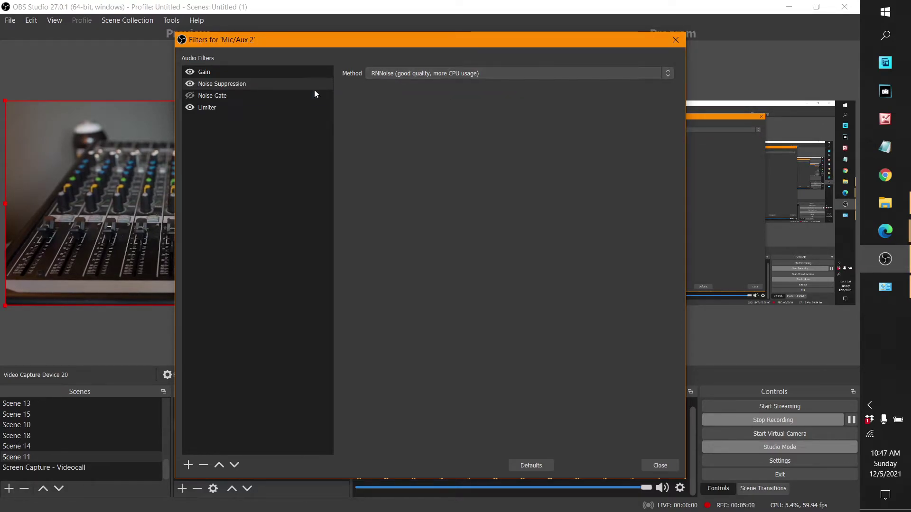
{"action": "left_click", "coordinate": [243, 108]}
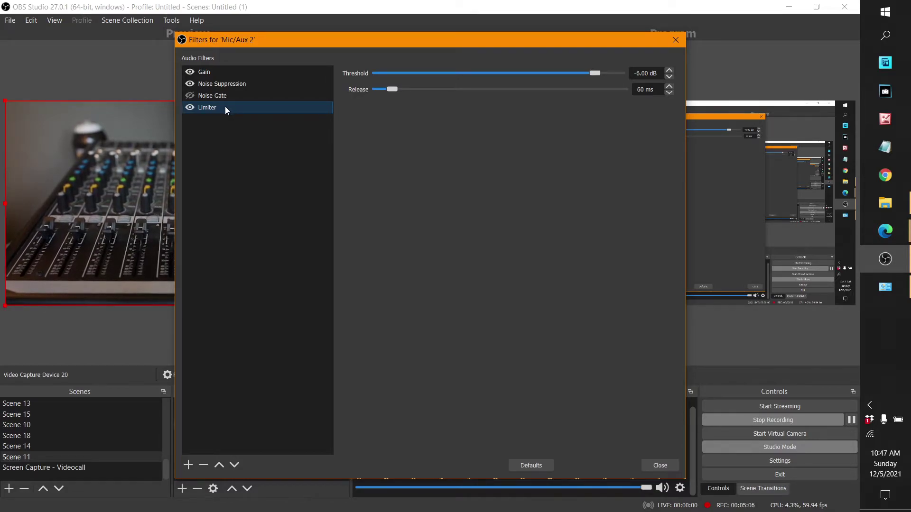
{"action": "left_click", "coordinate": [188, 465]}
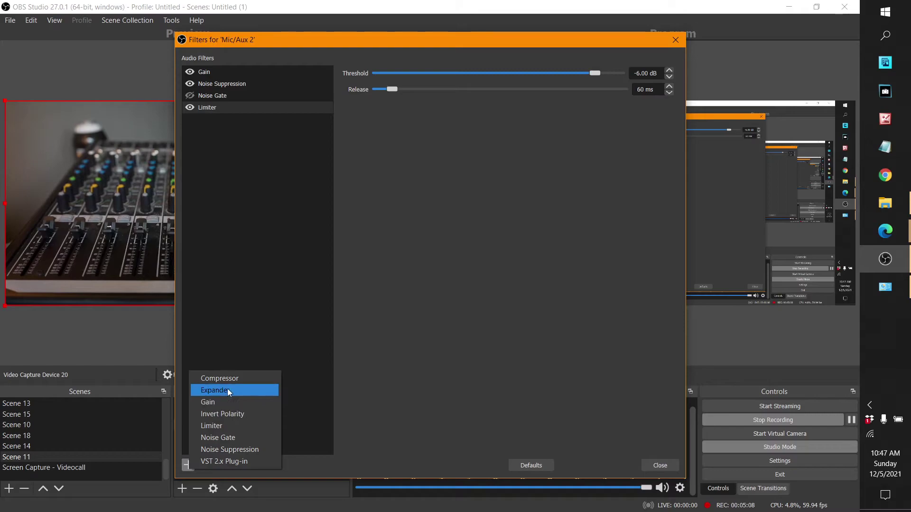
{"action": "left_click", "coordinate": [235, 425]}
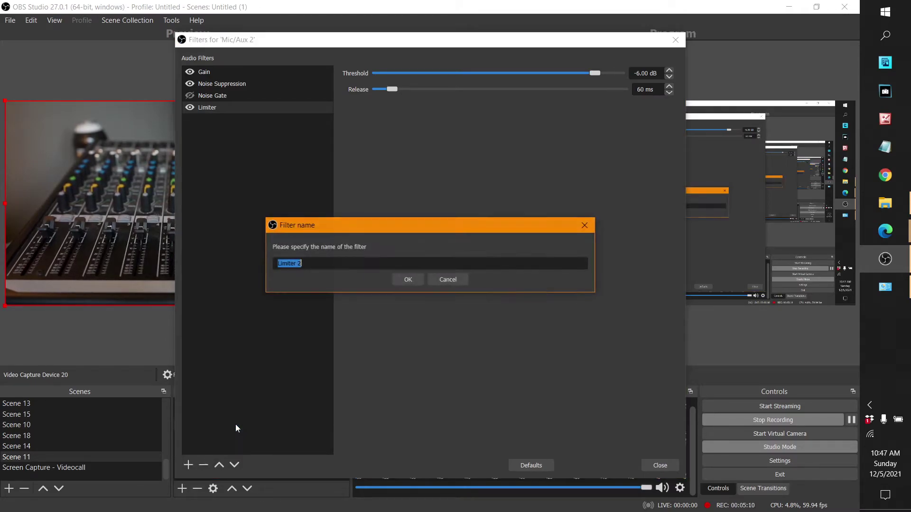
{"action": "left_click", "coordinate": [419, 280]}
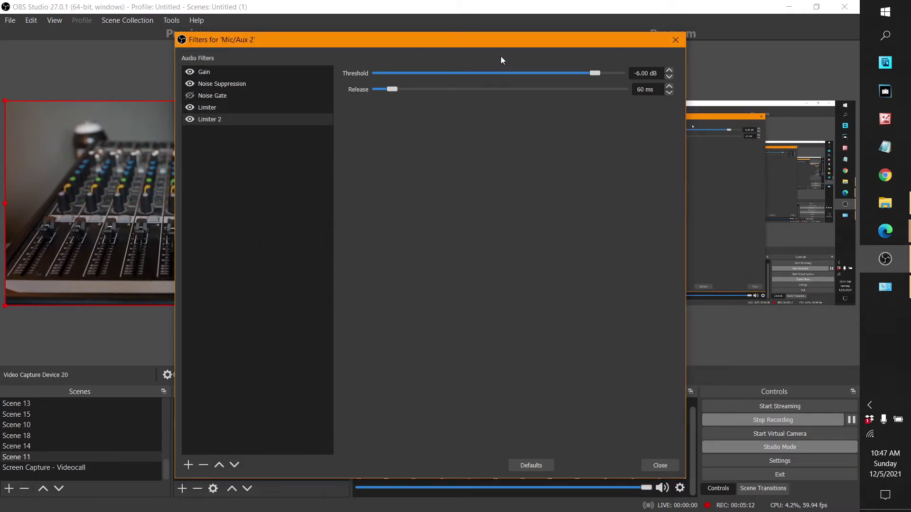
{"action": "left_click", "coordinate": [203, 465]}
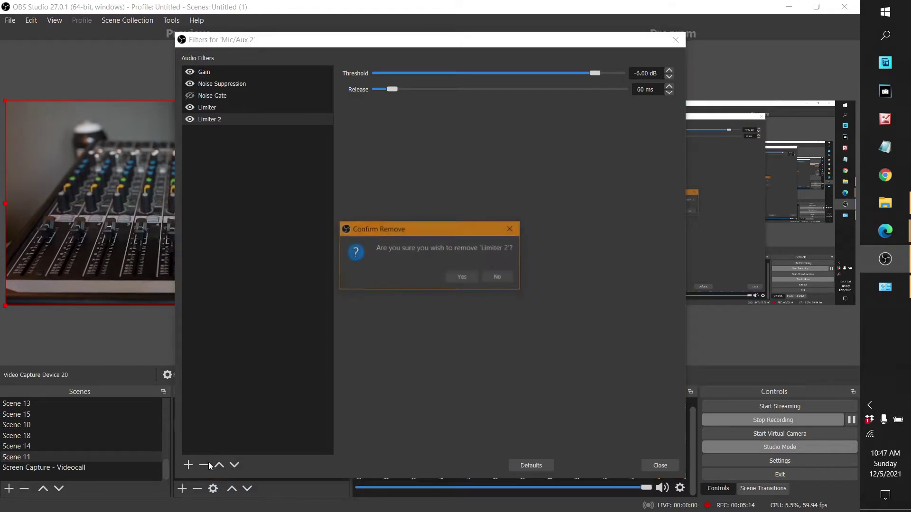
{"action": "left_click", "coordinate": [452, 279]}
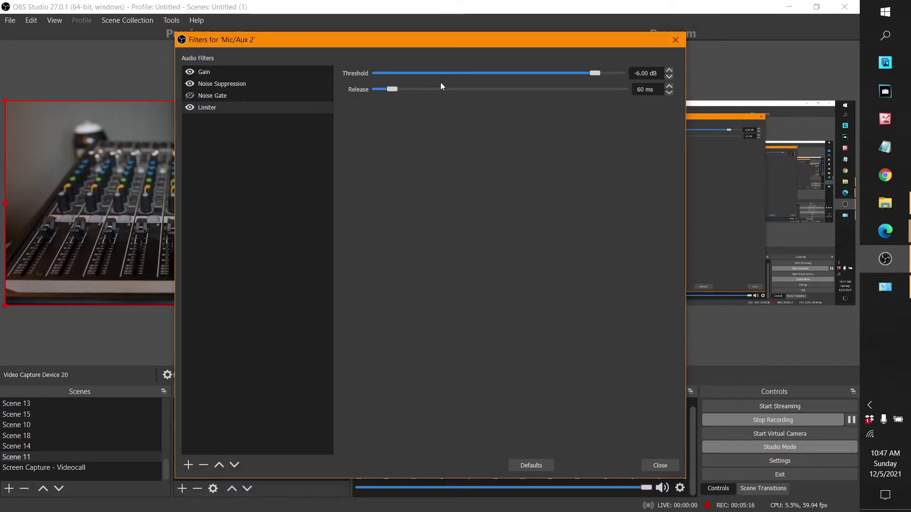
Review the Noise Suppression and 16.20 dB Gain filters, then close the Filters window.
{"action": "left_click_drag", "start_coordinate": [336, 42], "coordinate": [95, 57]}
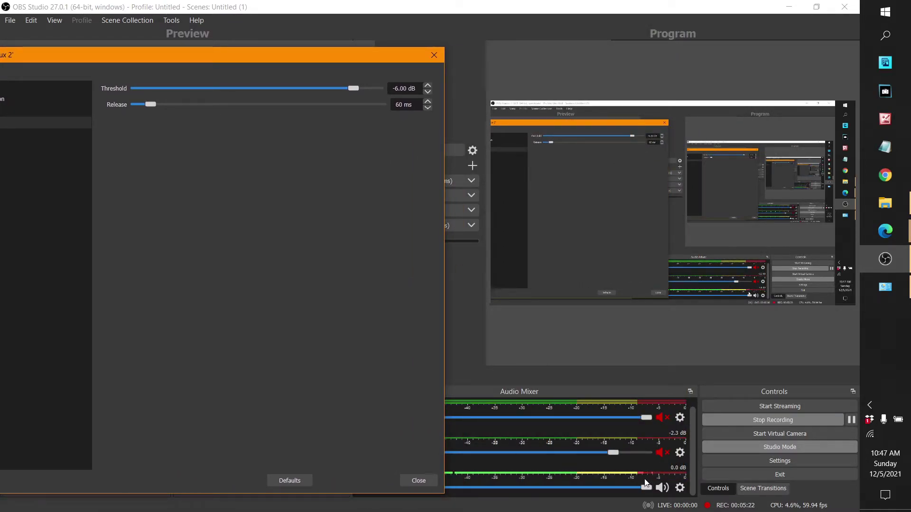
{"action": "left_click_drag", "start_coordinate": [352, 55], "coordinate": [506, 40]}
{"action": "left_click", "coordinate": [194, 81]}
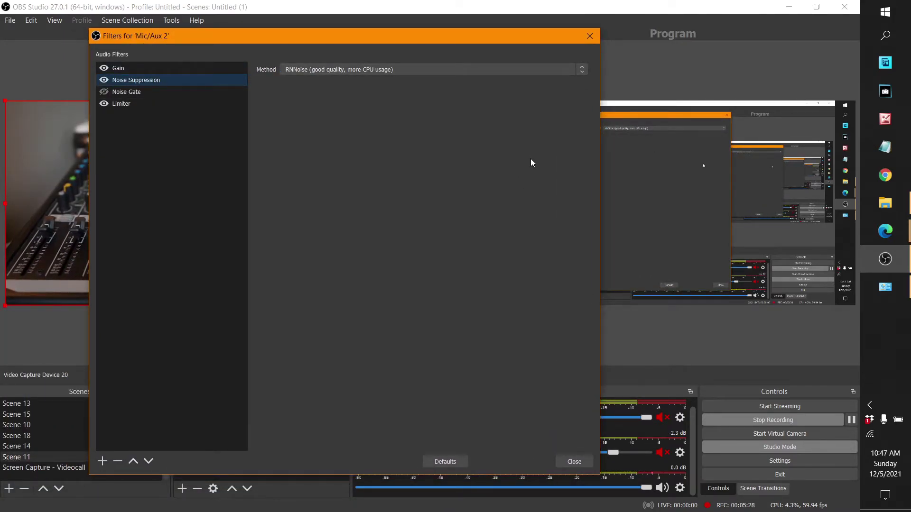
{"action": "left_click", "coordinate": [227, 68]}
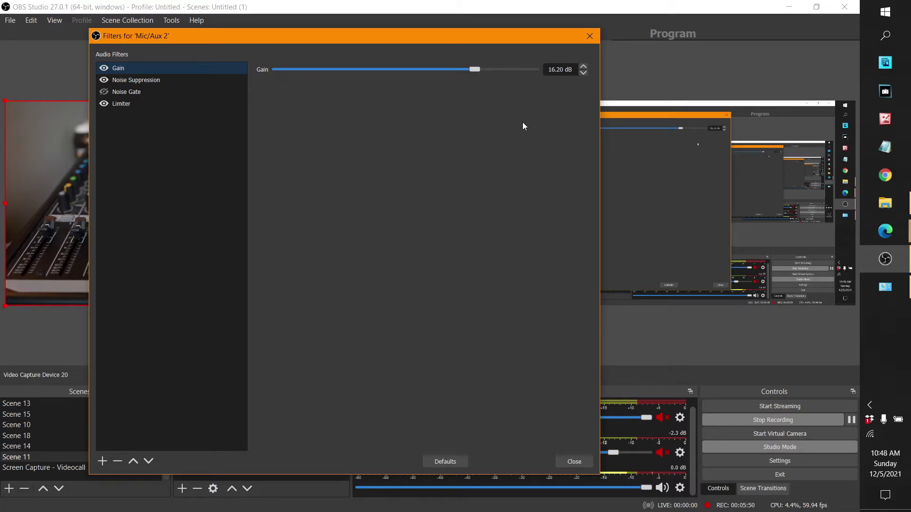
{"action": "left_click", "coordinate": [574, 462]}
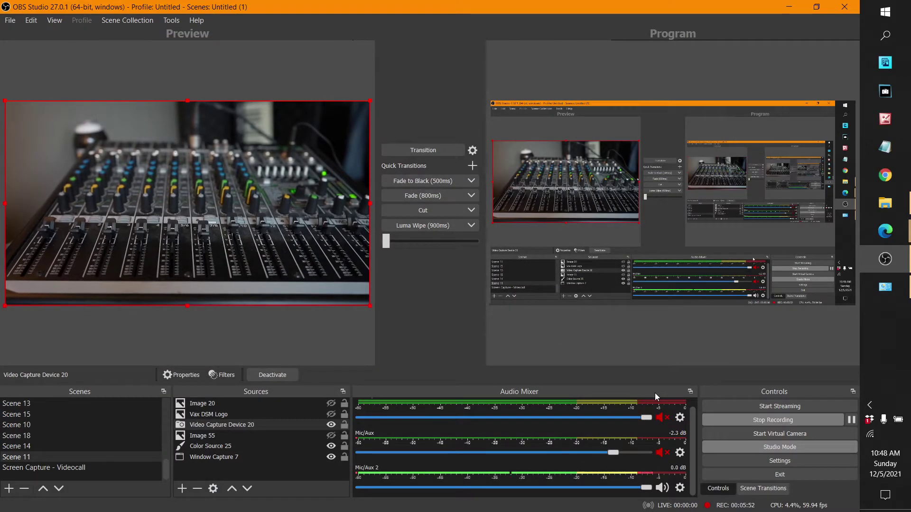